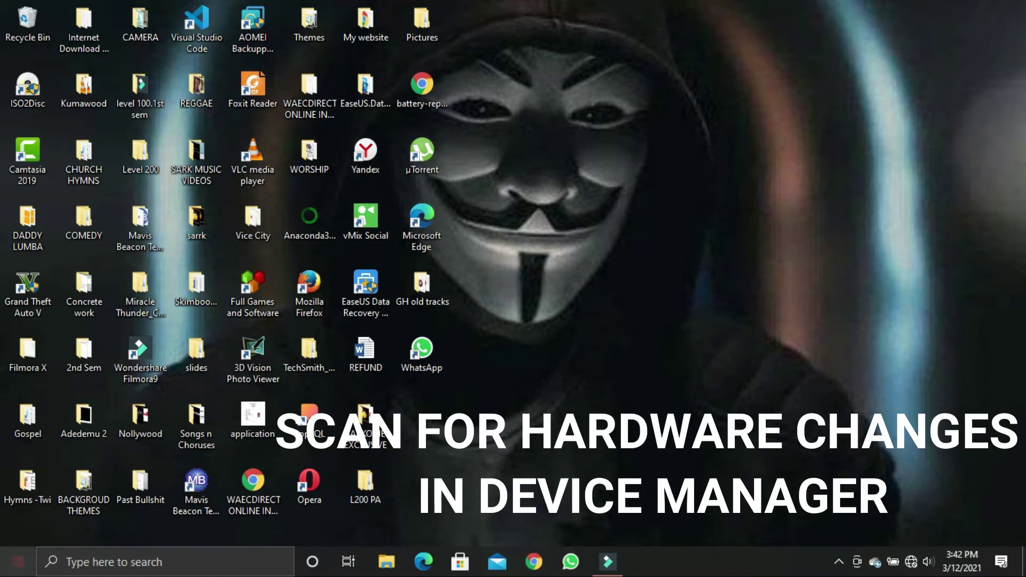
# Step: Open Device Manager, expand the display adapters category, and scan for hardware changes
pyautogui.rightClick(17, 572)
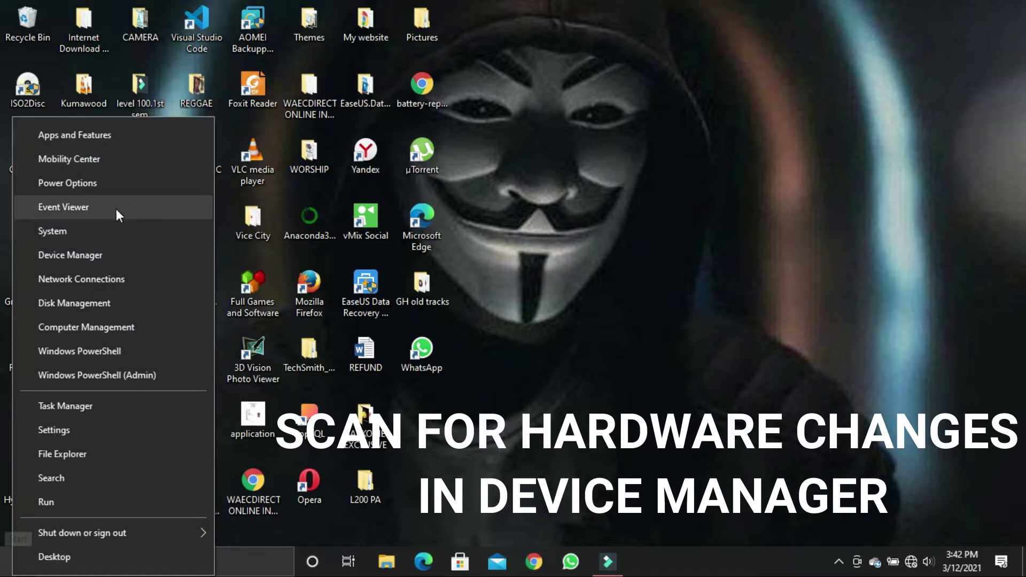
pyautogui.click(88, 254)
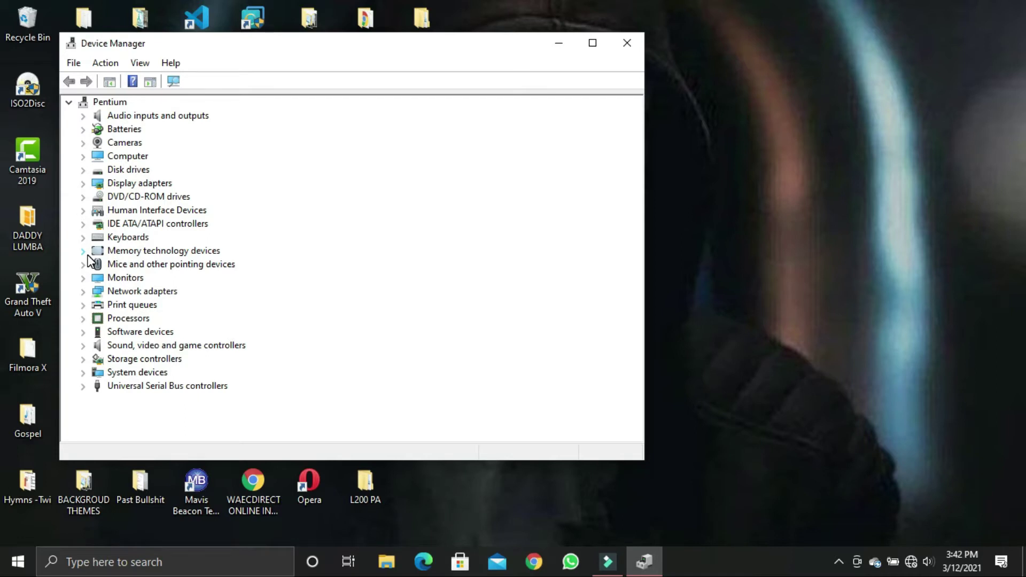
pyautogui.click(83, 184)
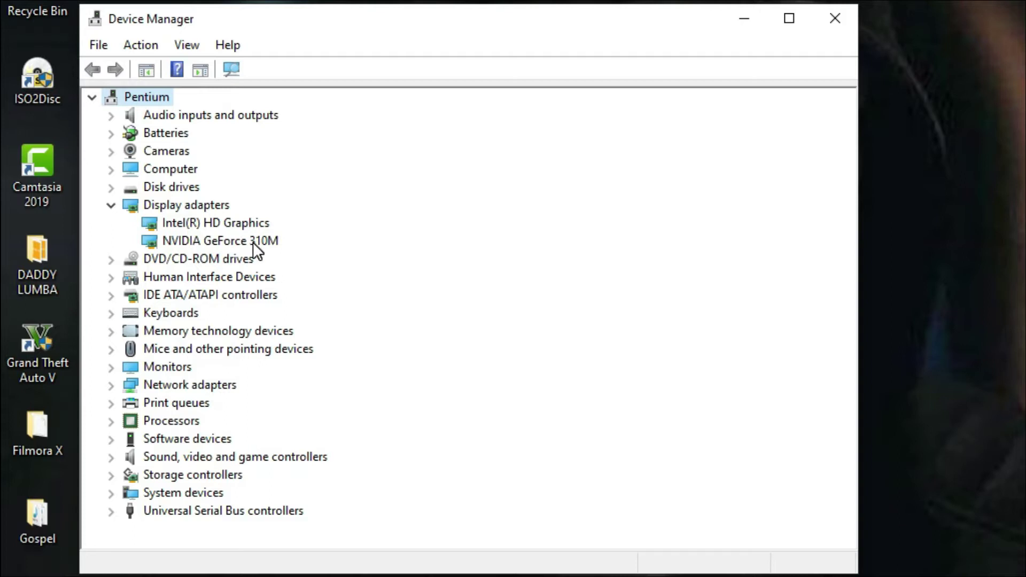
pyautogui.click(138, 46)
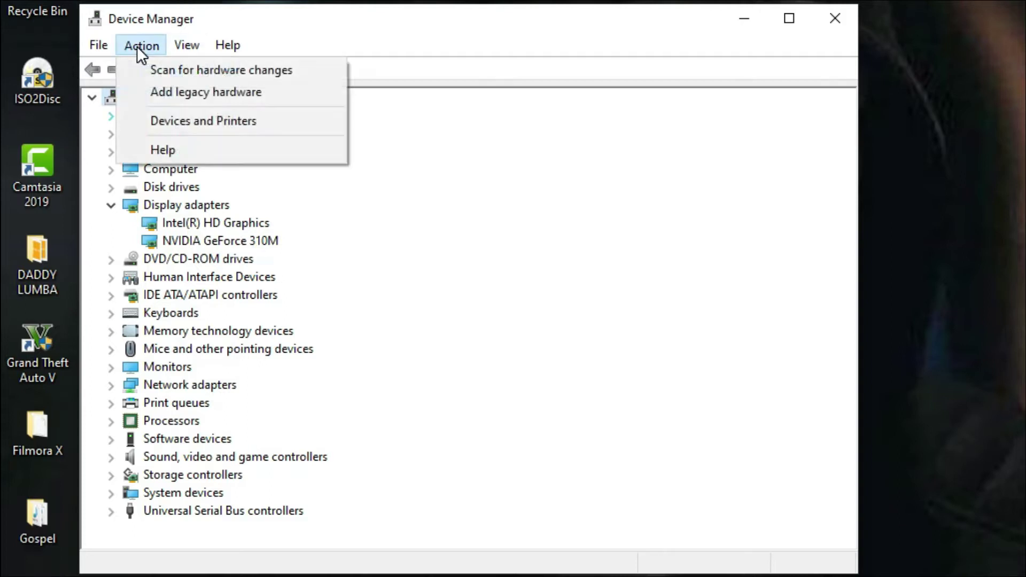
pyautogui.click(213, 74)
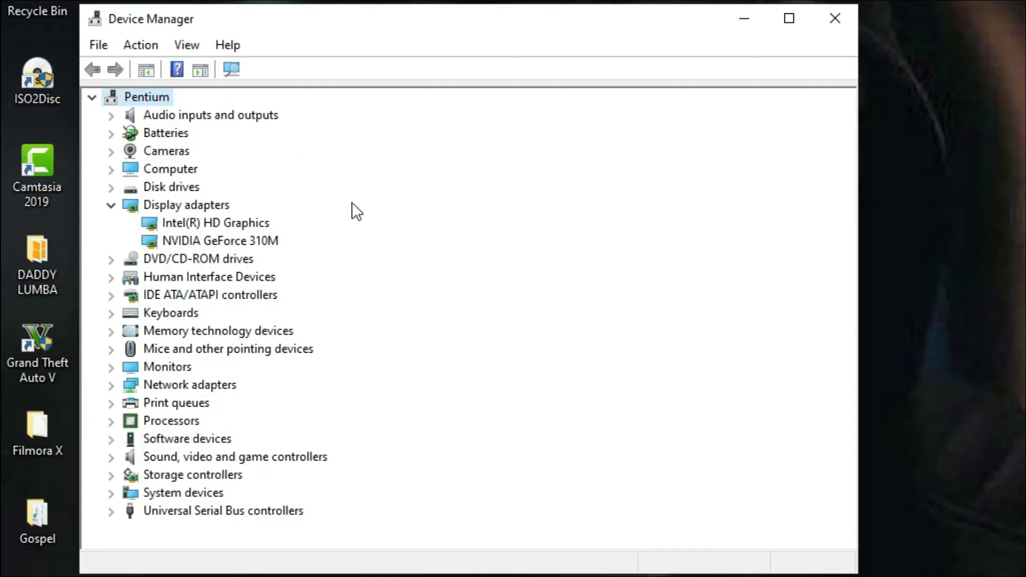
# Step: Examine the driver properties of the NVIDIA GeForce 310M, including its rollback option, and close Device Manager without making changes
pyautogui.click(224, 240)
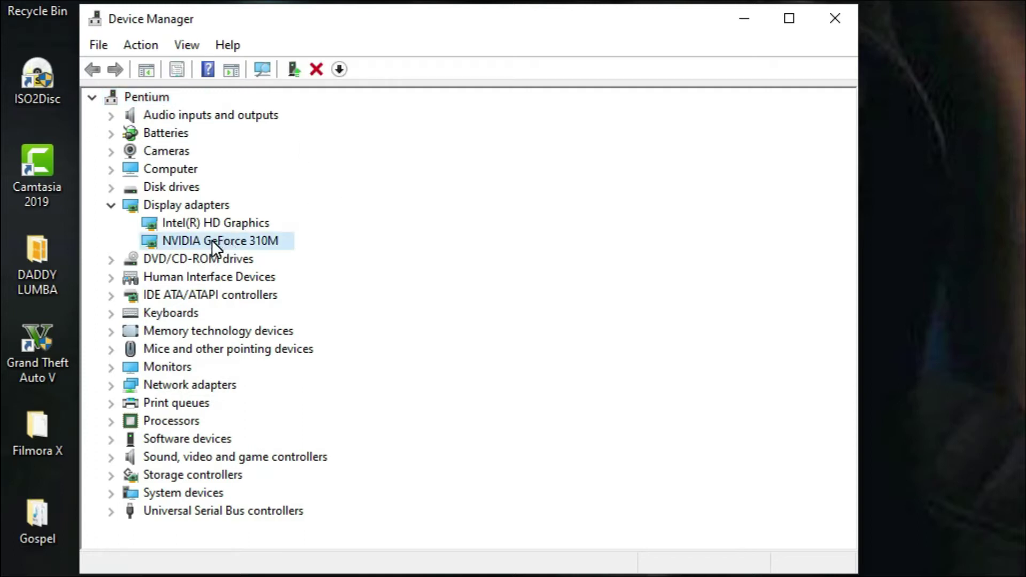
pyautogui.rightClick(211, 240)
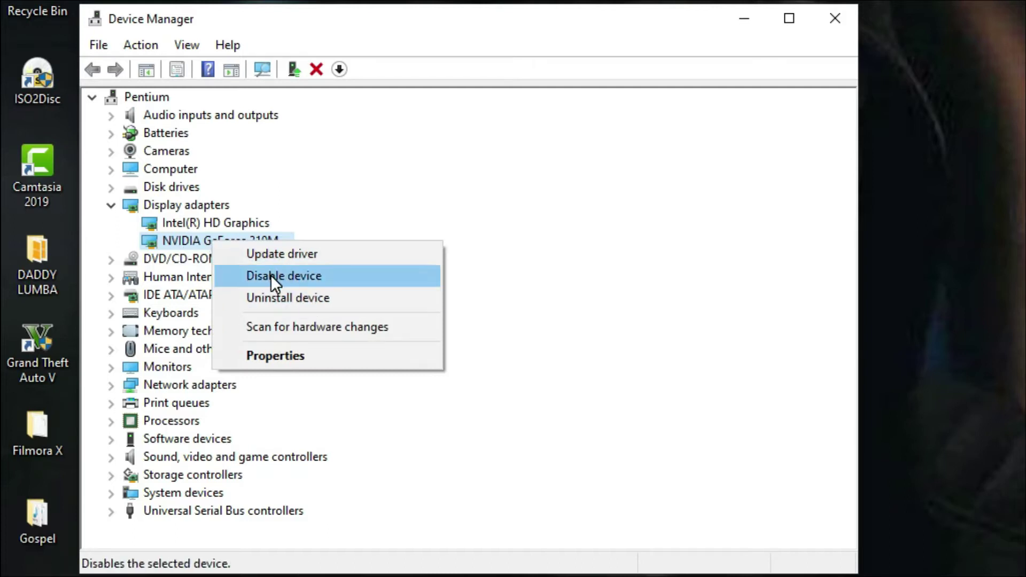
pyautogui.click(284, 356)
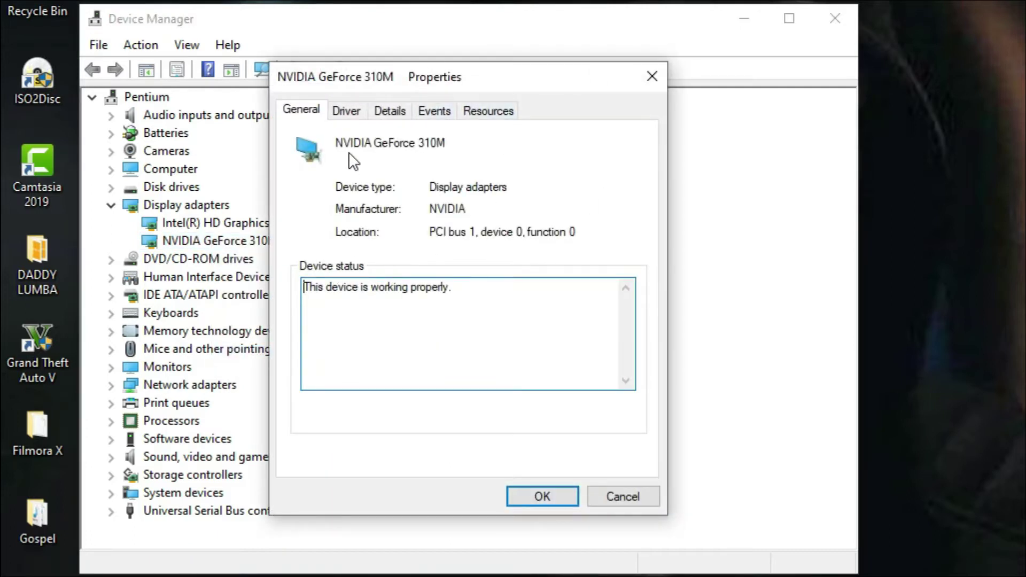
pyautogui.click(346, 110)
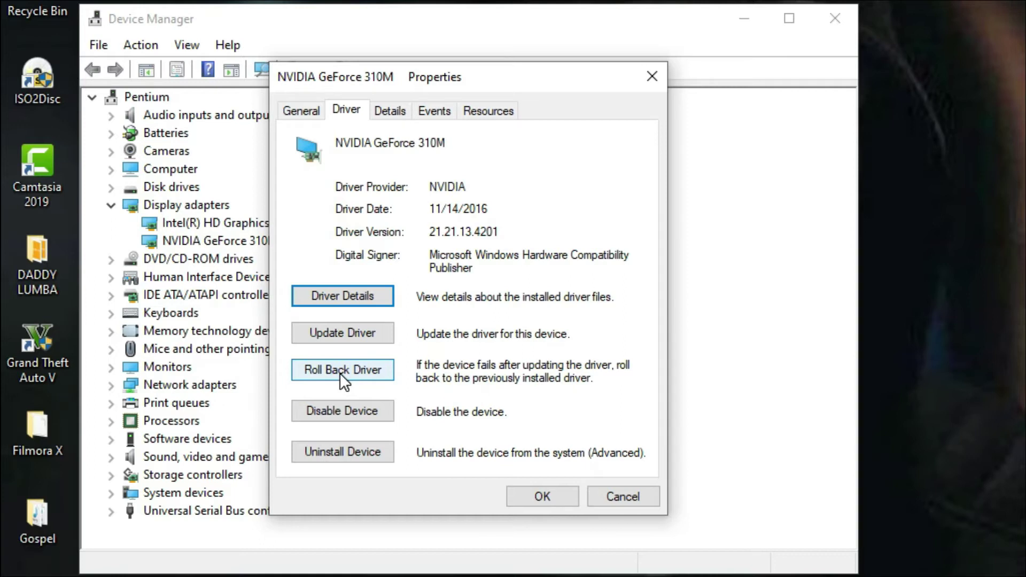
pyautogui.click(625, 497)
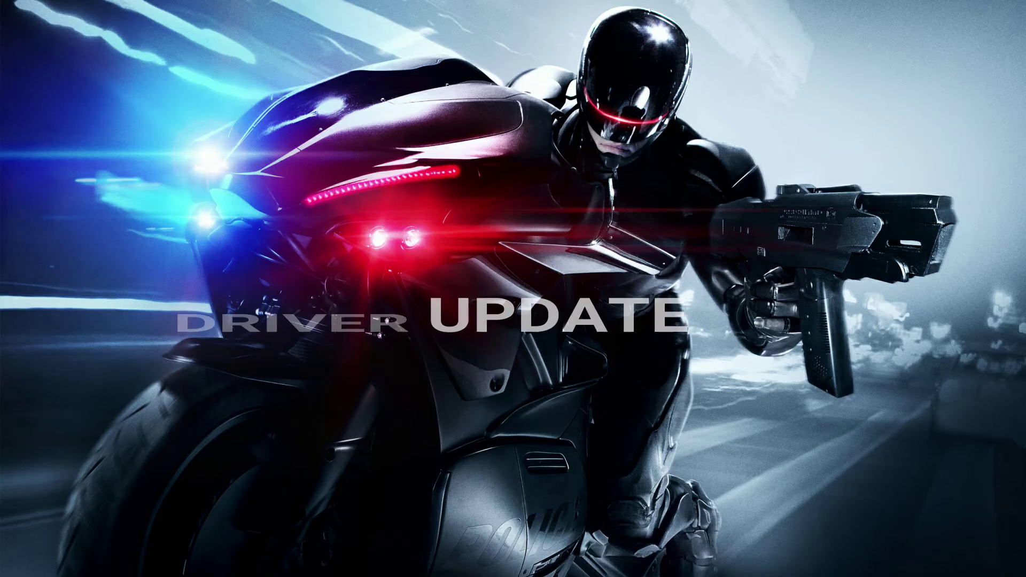
pyautogui.click(624, 40)
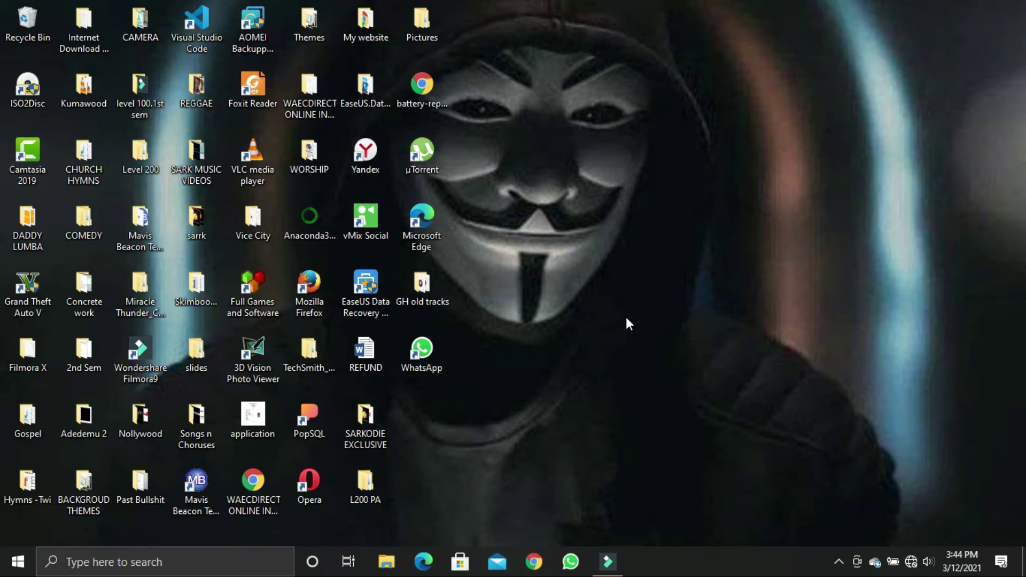
pyautogui.rightClick(626, 317)
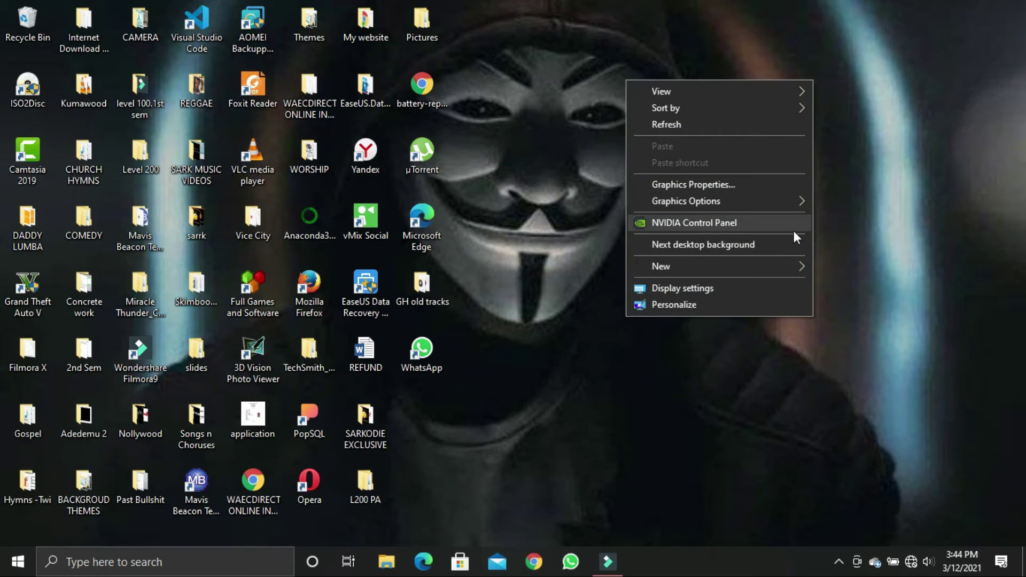
pyautogui.click(583, 245)
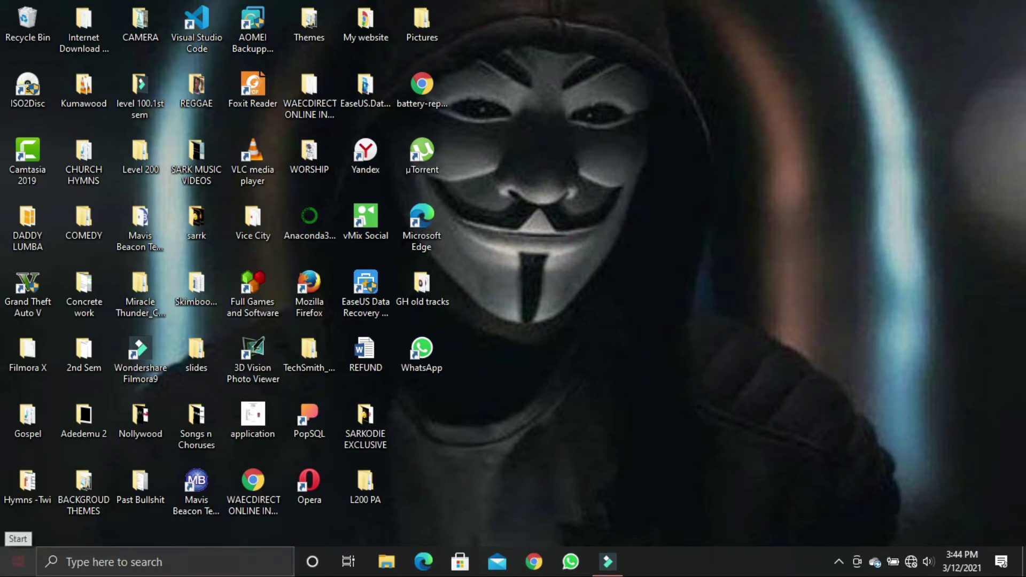
# Step: Open the Windows Update history in Settings and examine the entries under Driver Updates
pyautogui.click(15, 558)
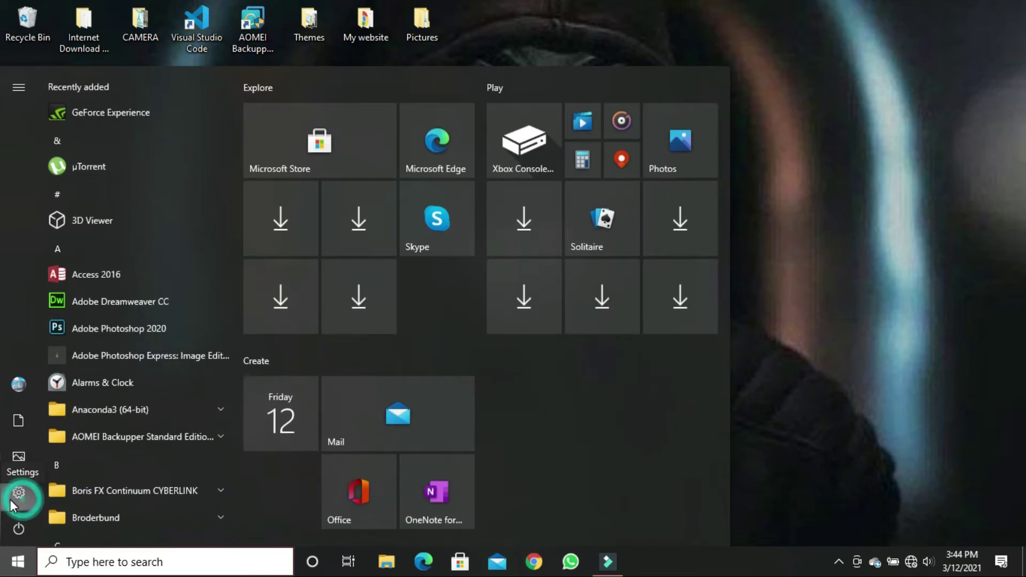
pyautogui.click(18, 493)
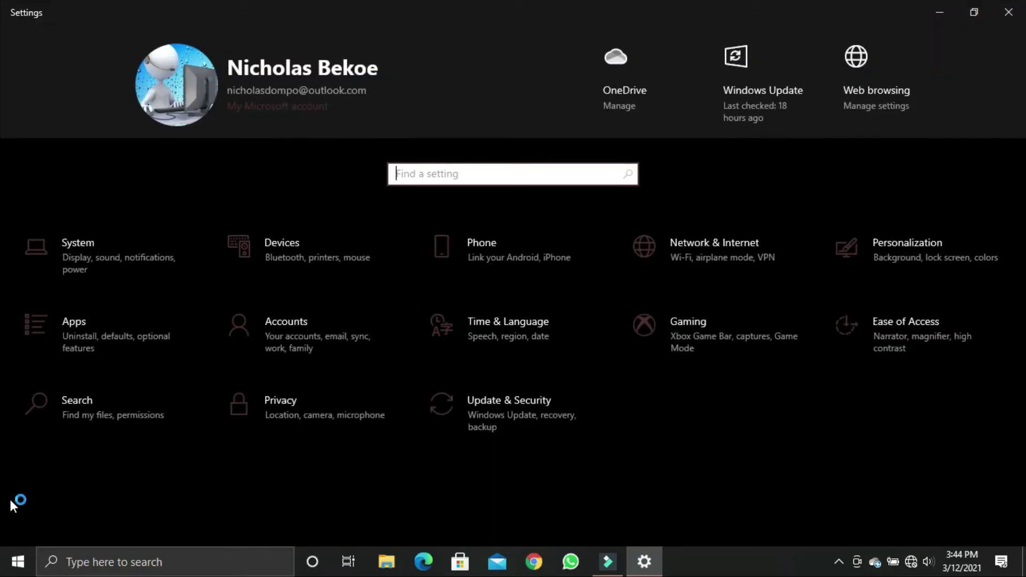
pyautogui.click(515, 406)
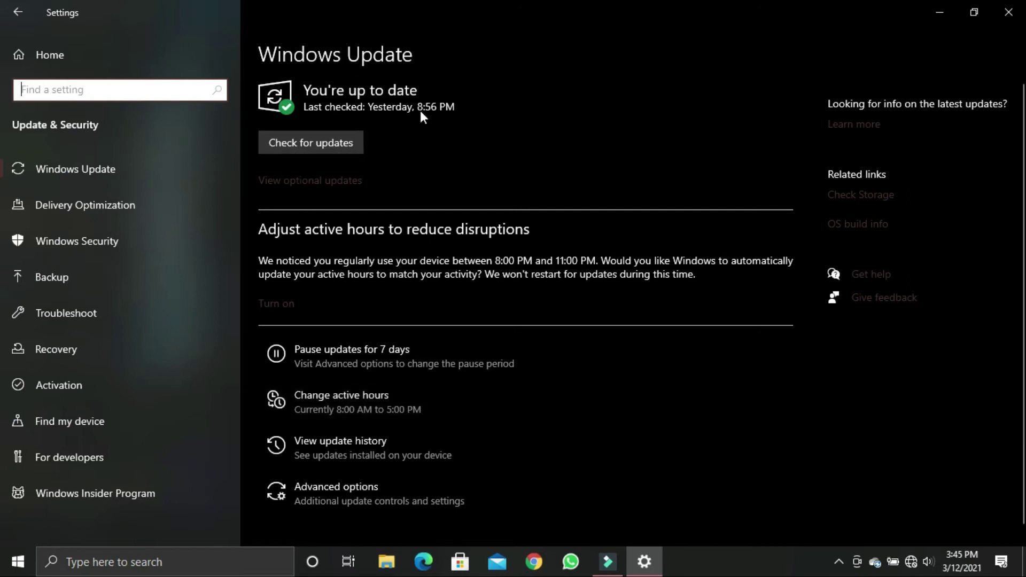
pyautogui.click(387, 454)
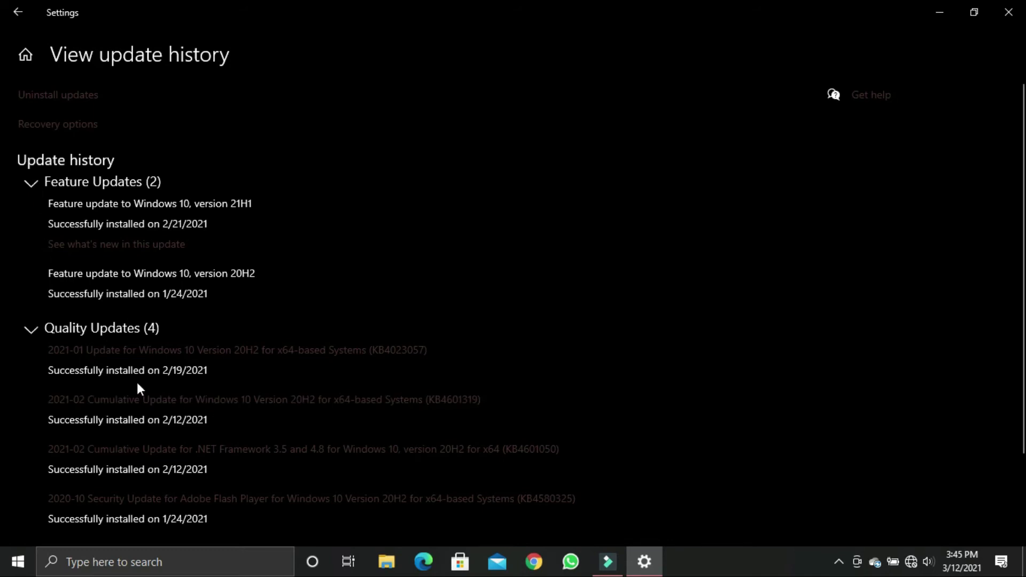
pyautogui.scroll(-2, 1, 259)
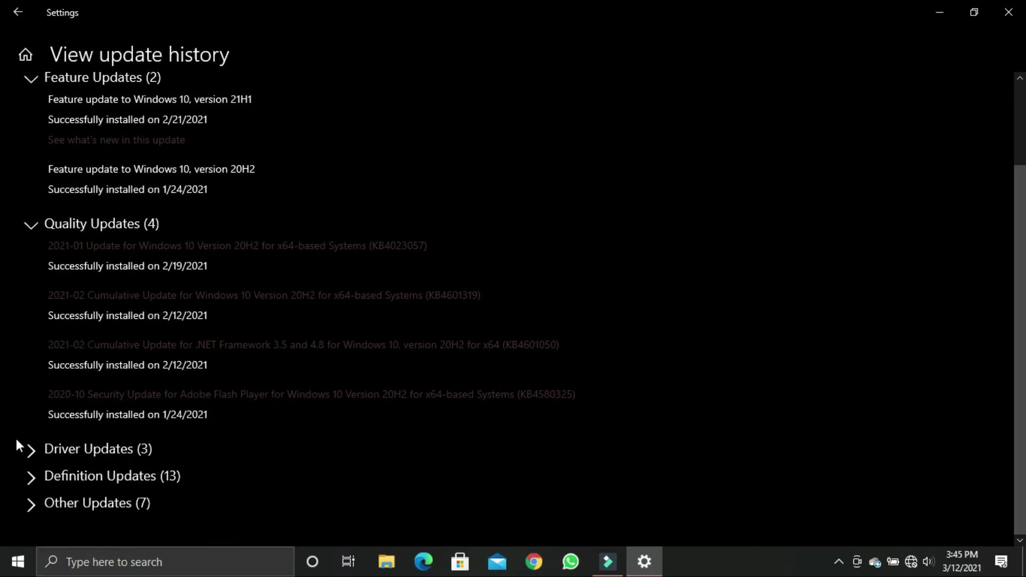
pyautogui.click(31, 451)
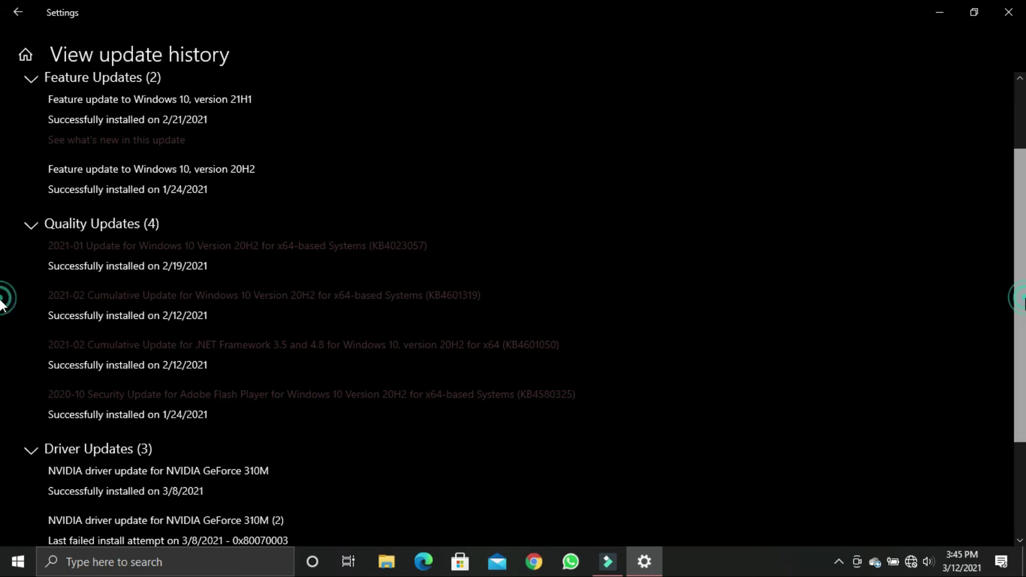
pyautogui.scroll(-3, 1, 297)
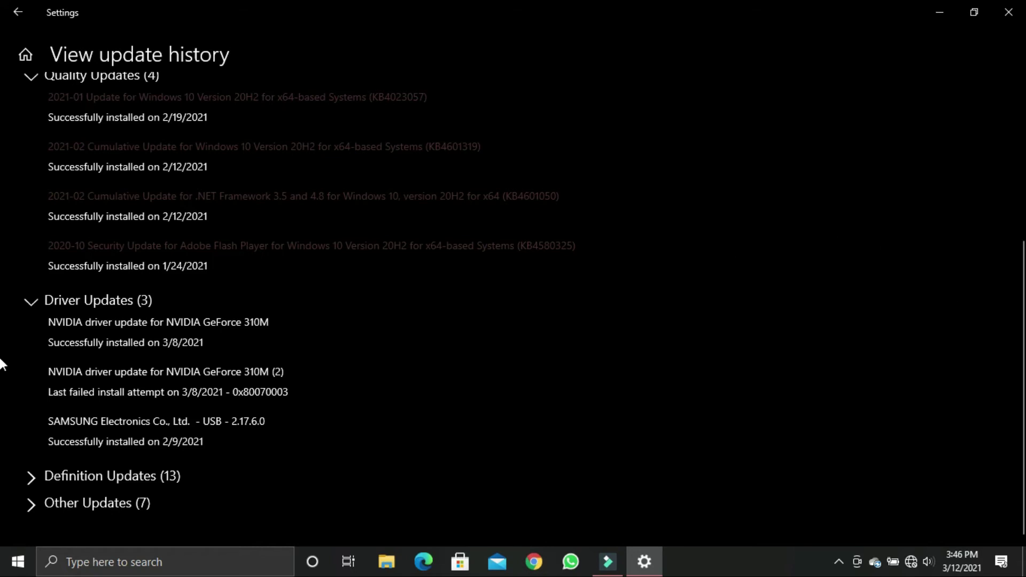
pyautogui.scroll(5, 1, 385)
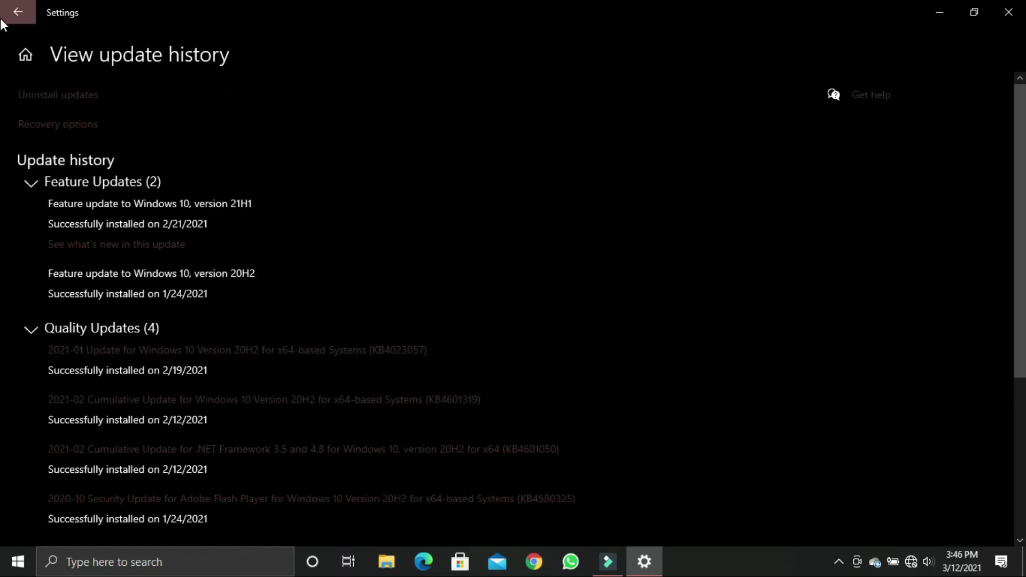
# Step: Examine the installed updates that can be uninstalled, including the security and feature updates, and close the list and Settings
pyautogui.click(53, 96)
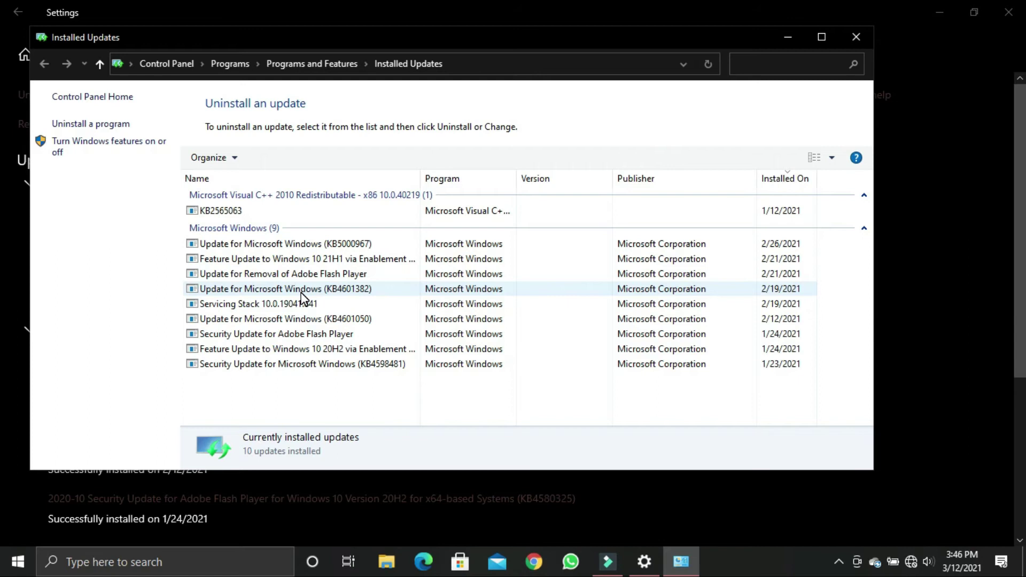
pyautogui.click(353, 369)
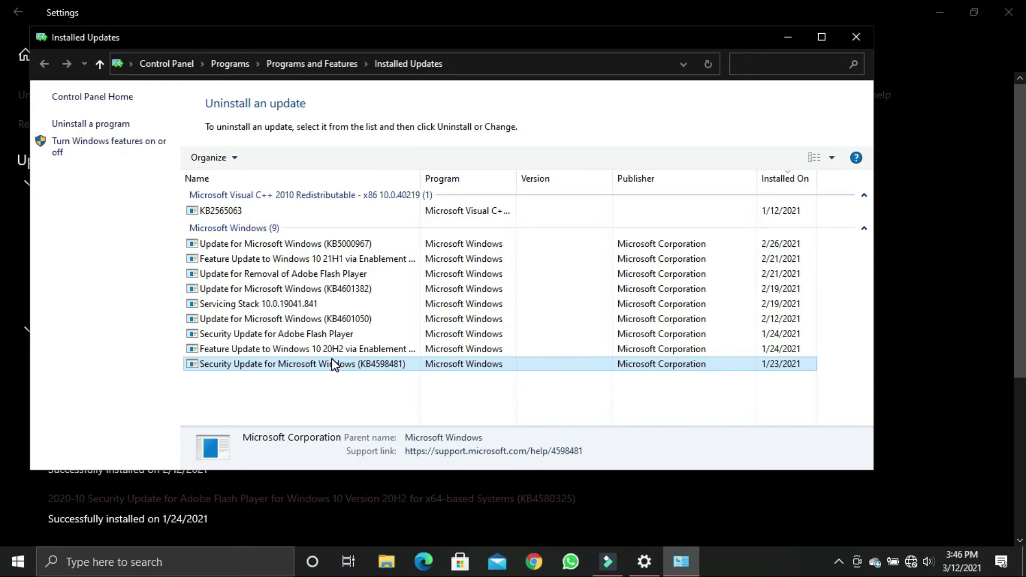
pyautogui.rightClick(277, 335)
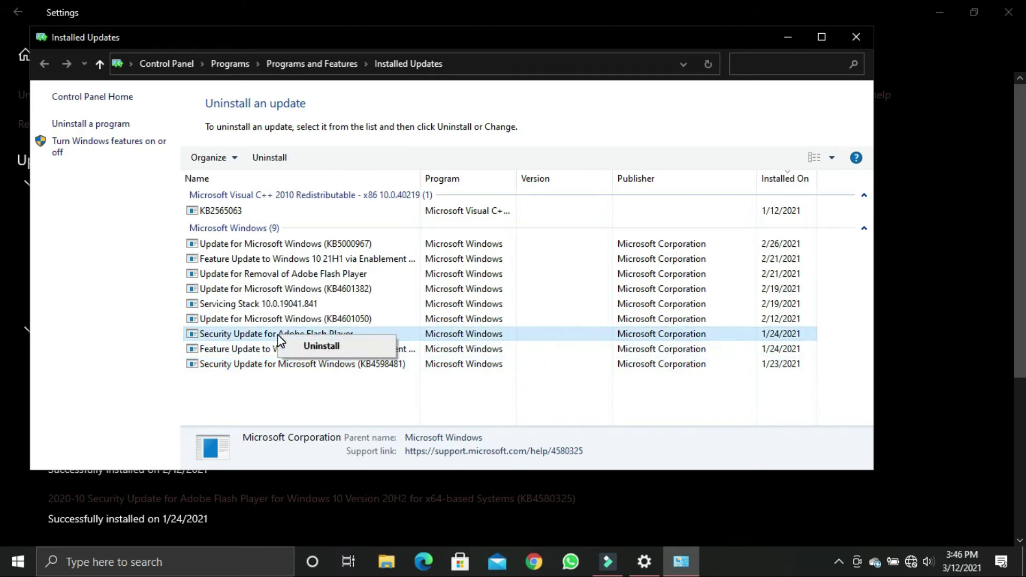
pyautogui.click(375, 257)
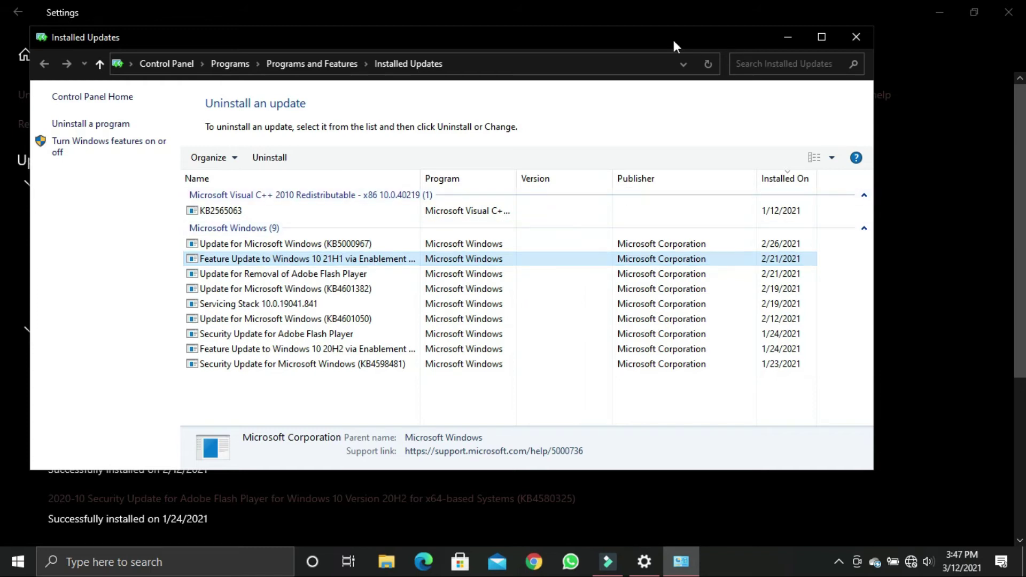
pyautogui.click(855, 40)
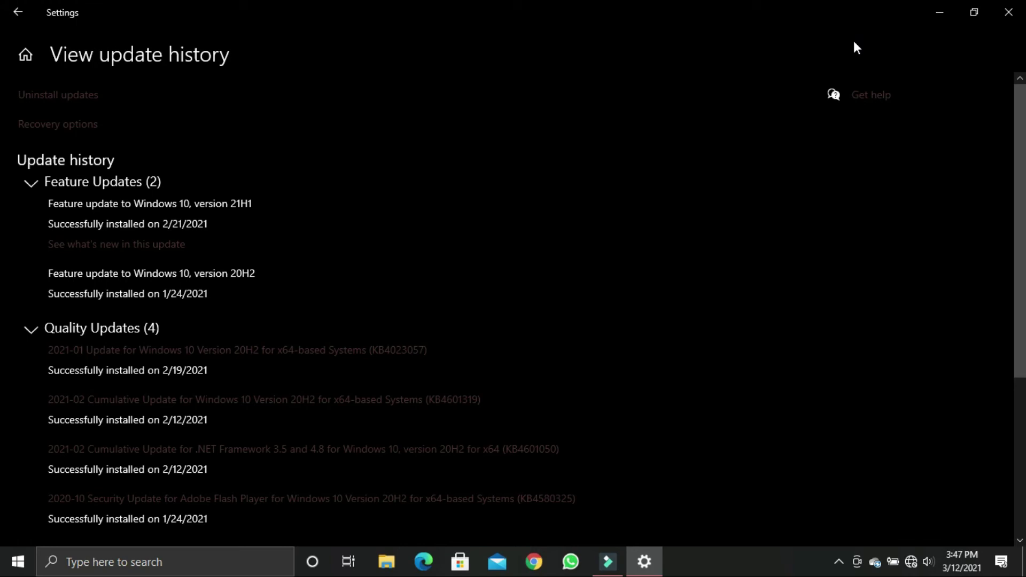
pyautogui.click(998, 8)
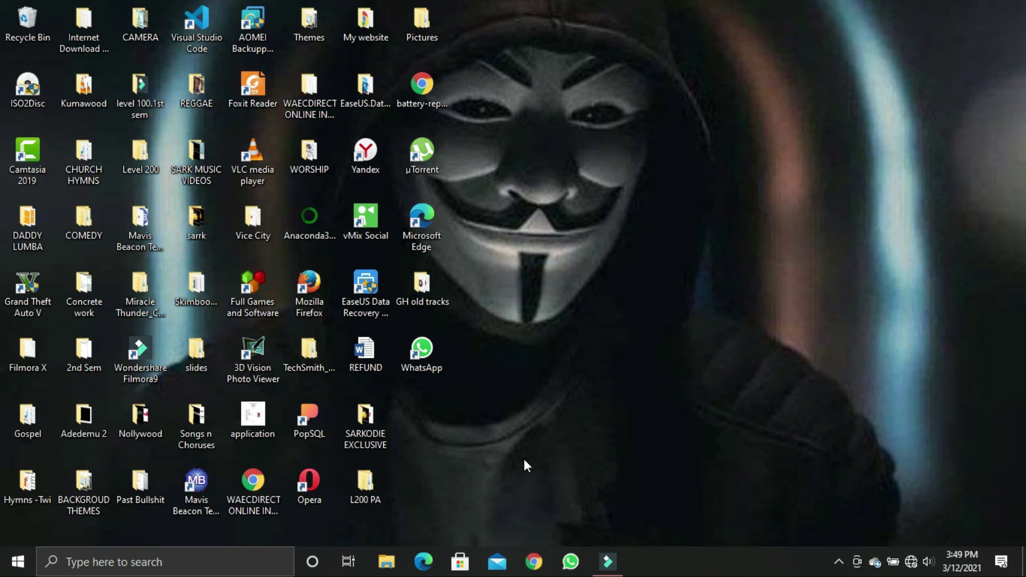
# Step: Search Windows for "add" and open Add or remove programs
pyautogui.click(107, 568)
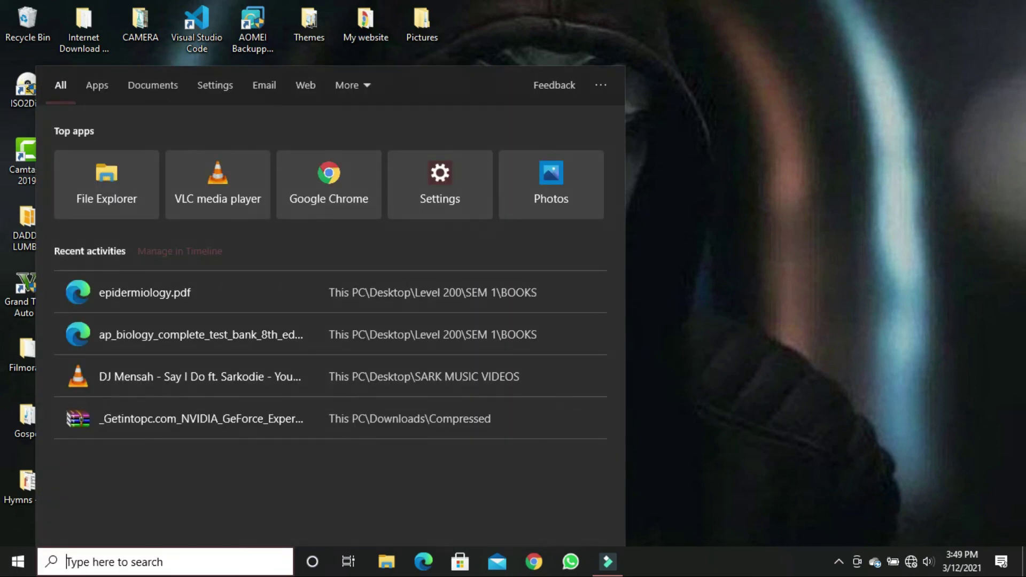
pyautogui.write('add')
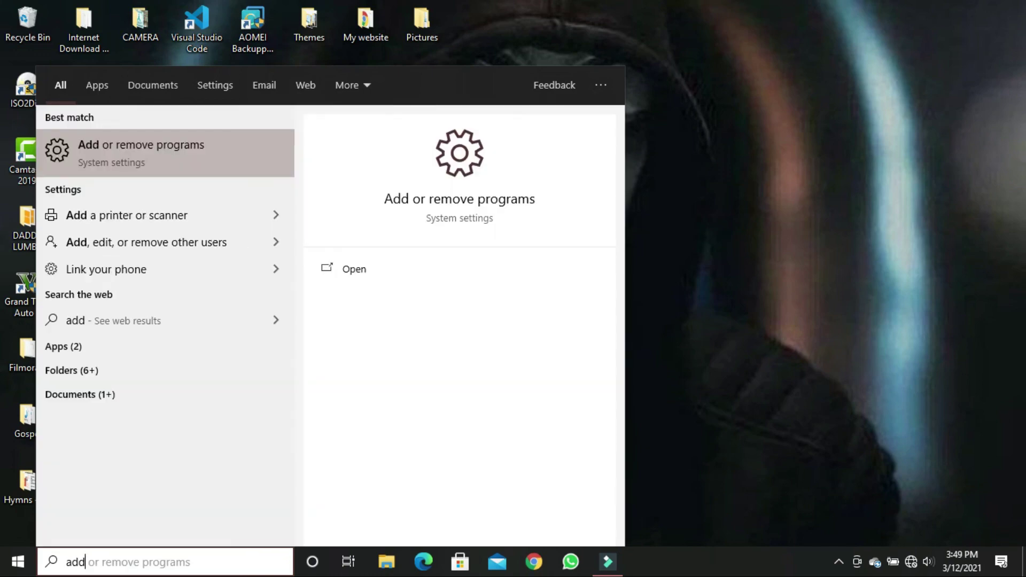
pyautogui.press('Return')
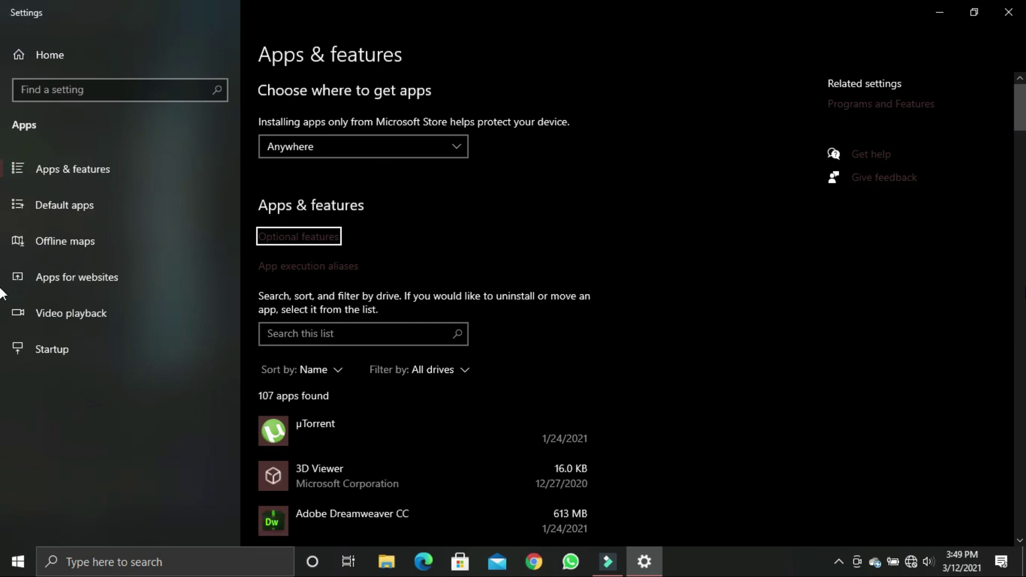
# Step: Find the NVIDIA programs in the installed apps list and check the 3D Vision Driver, GeForce Experience, Graphics Driver and PhysX entries
pyautogui.scroll(-20, 3, 291)
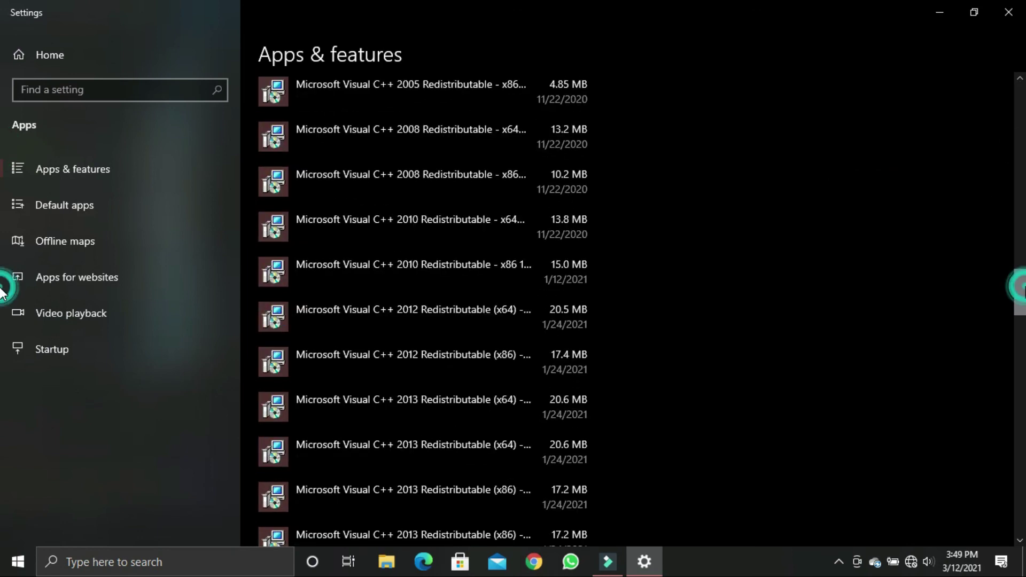
pyautogui.moveTo(1020, 299)
pyautogui.mouseDown()
pyautogui.moveTo(1021, 436)
pyautogui.moveTo(1022, 406)
pyautogui.mouseUp()
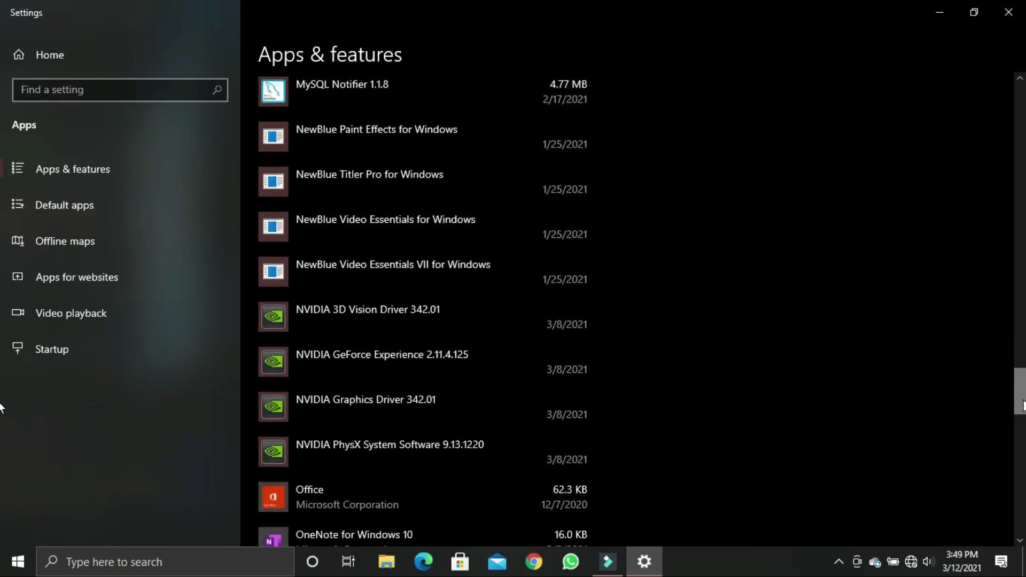
pyautogui.click(458, 305)
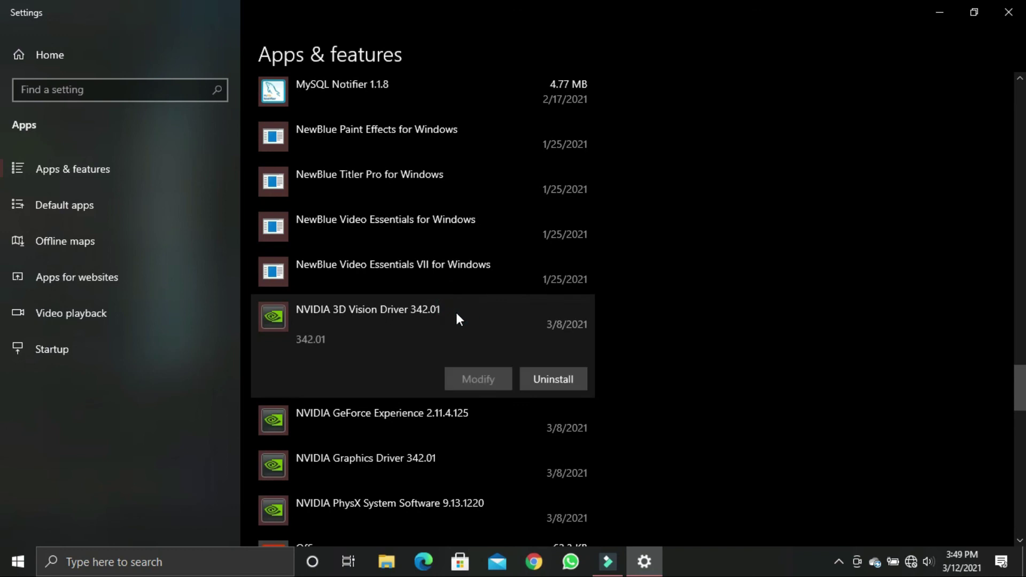
pyautogui.click(415, 422)
pyautogui.click(396, 471)
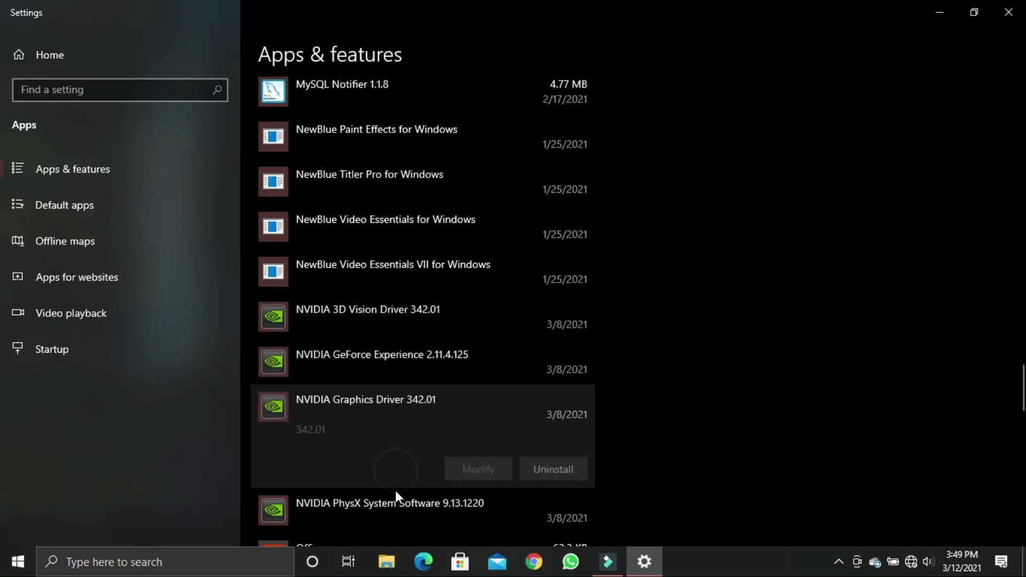
pyautogui.click(395, 502)
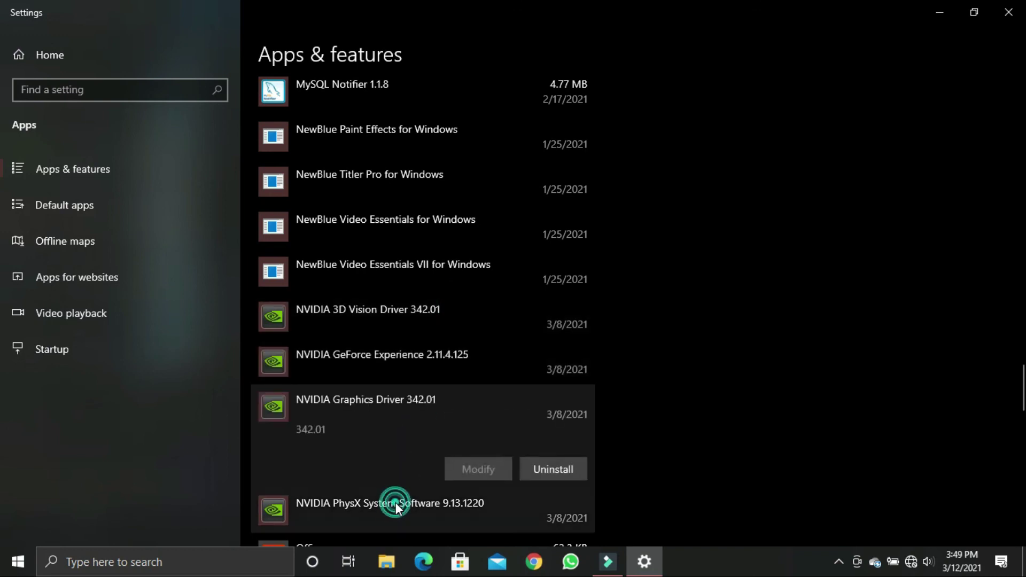
# Step: Check the uninstall option for NVIDIA Graphics Driver 342.01 in the installed apps list and close Settings
pyautogui.click(433, 402)
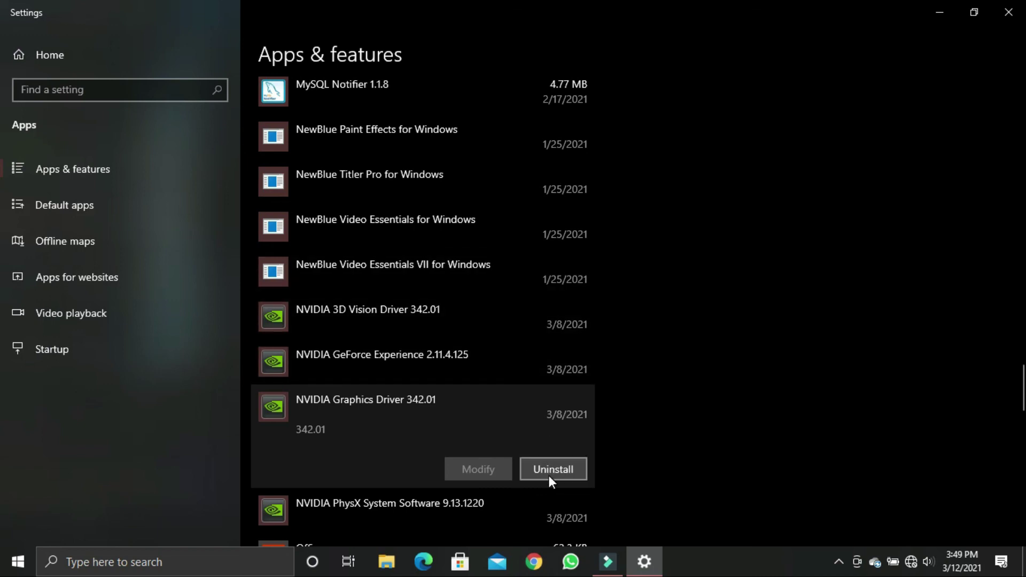
pyautogui.click(1008, 12)
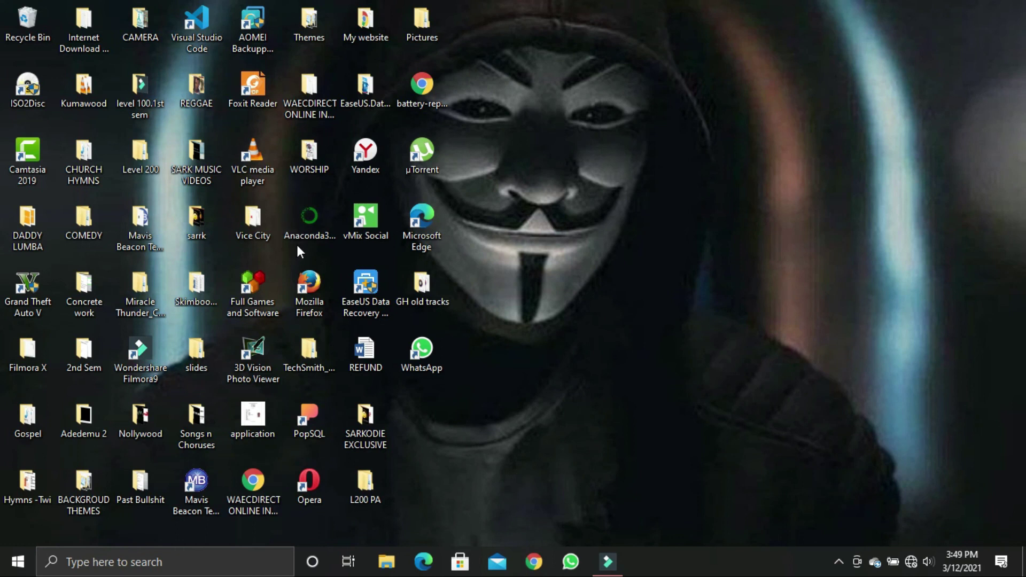
# Step: Locate the 342.01-notebook-win10-64bit-international installer in the personally named folder on Local Disk (C:), check its file details and close File Explorer
pyautogui.doubleClick(358, 494)
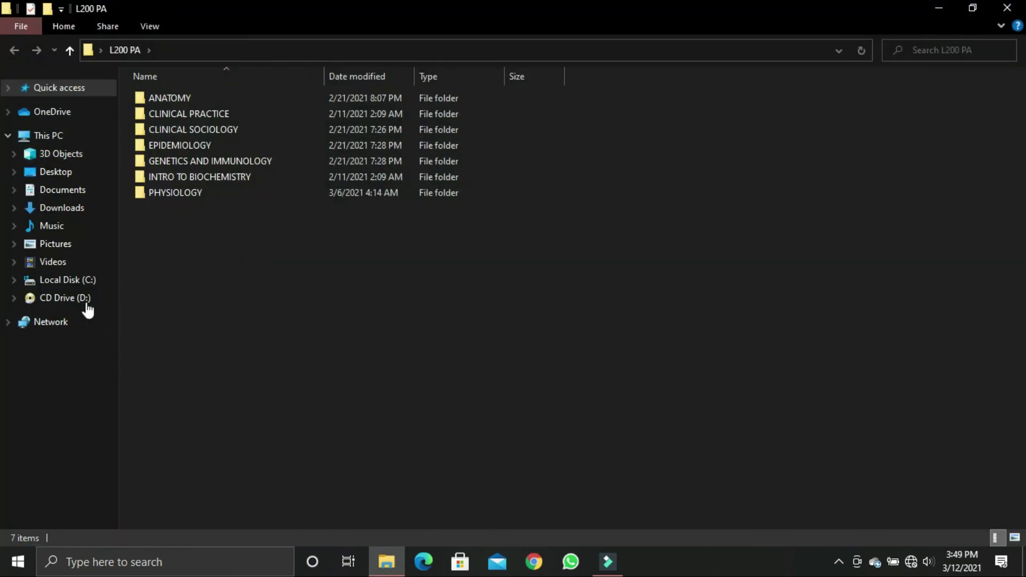
pyautogui.click(90, 285)
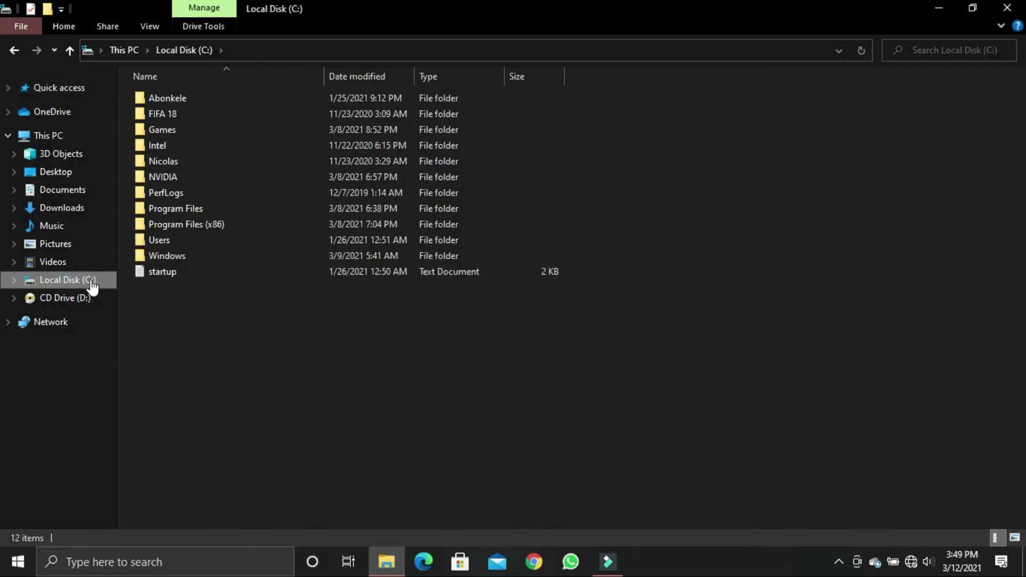
pyautogui.doubleClick(172, 165)
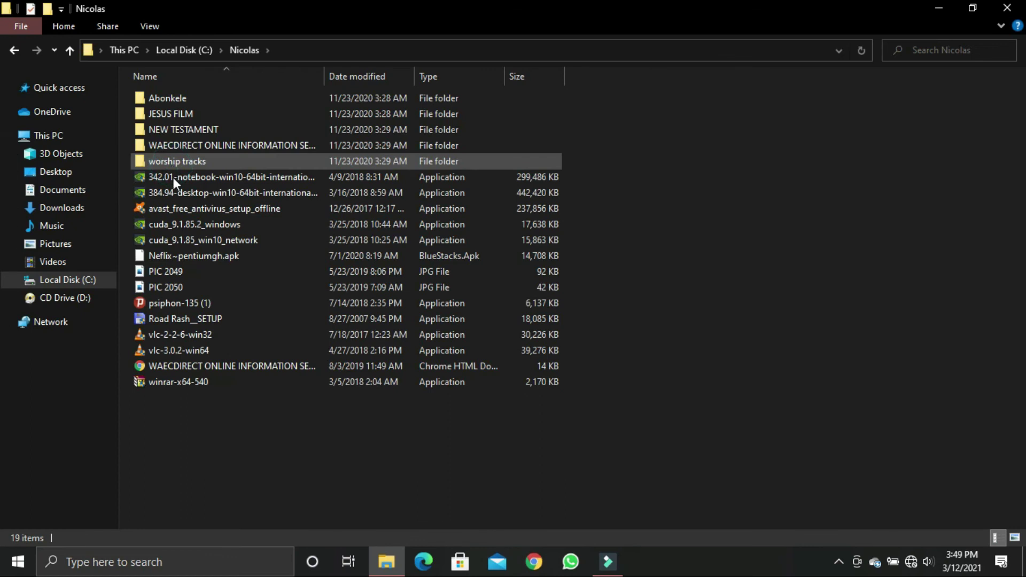
pyautogui.click(173, 179)
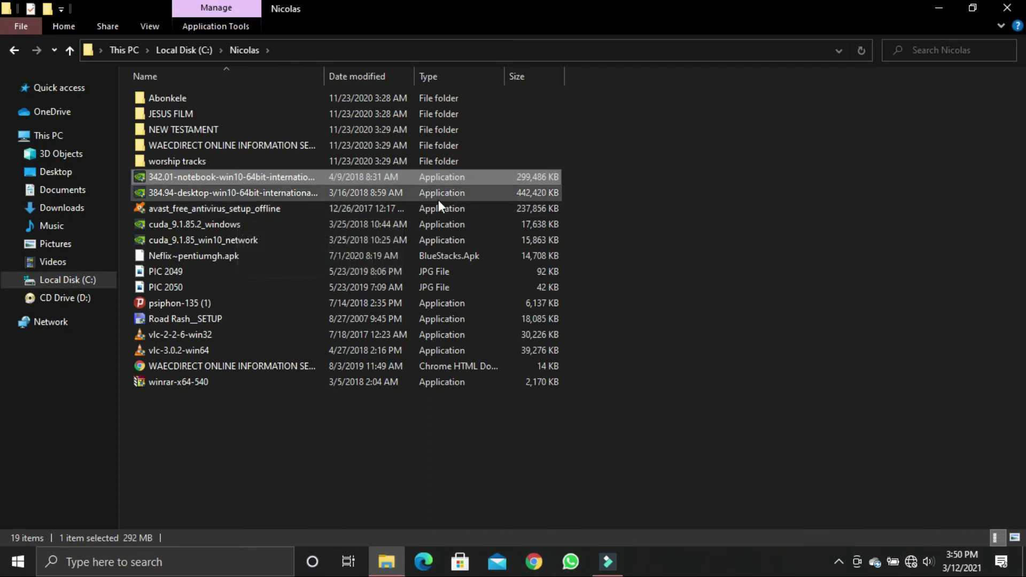
pyautogui.moveTo(324, 180)
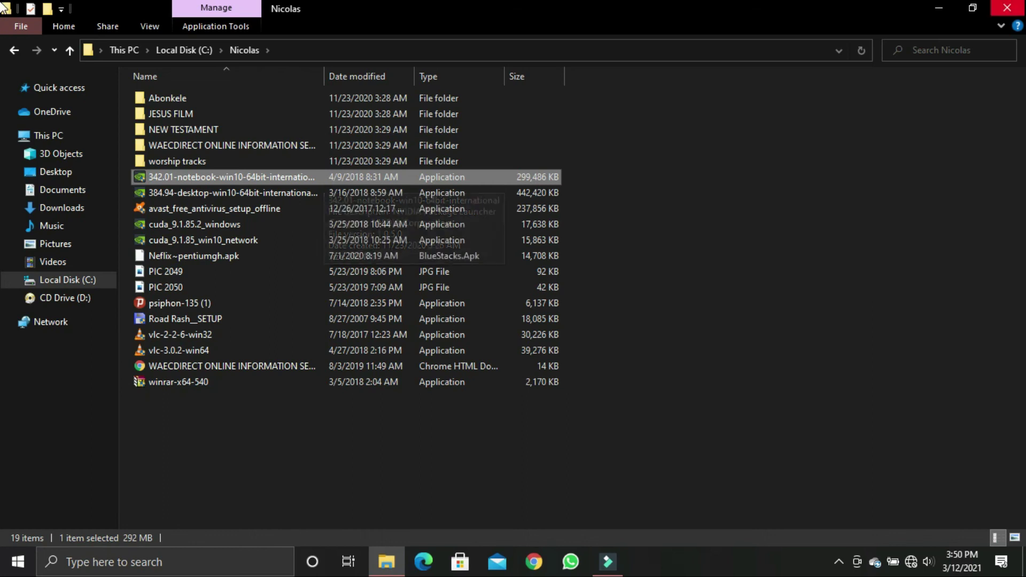
pyautogui.click(1007, 8)
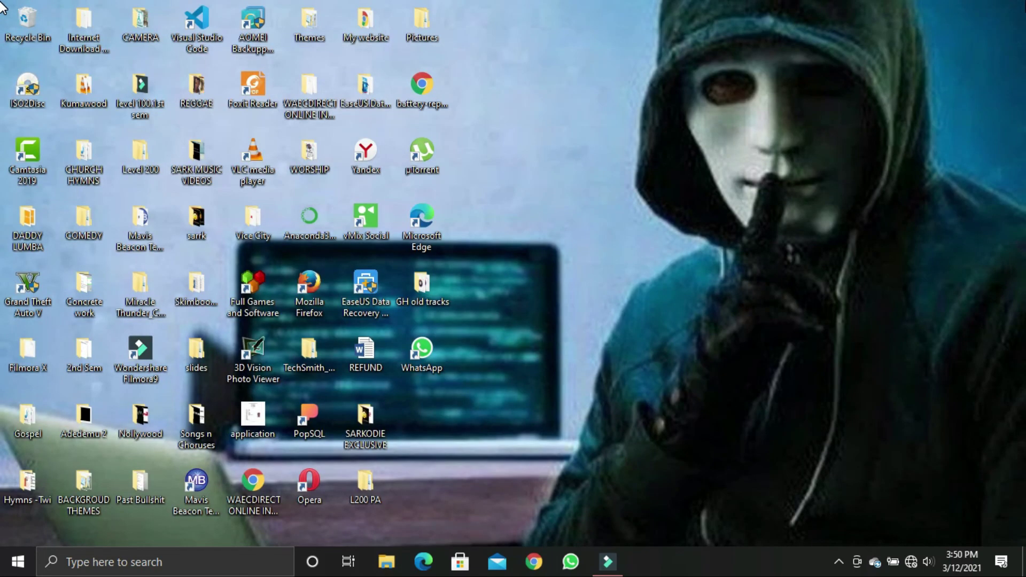